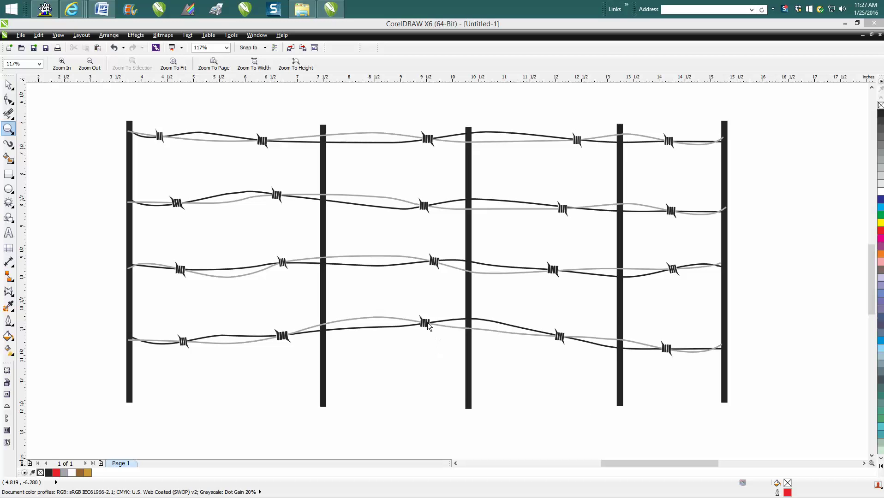
Zoom onto the bottom barbed-wire sample, then back out to 200% to show all the samples.
left_click(13, 149)
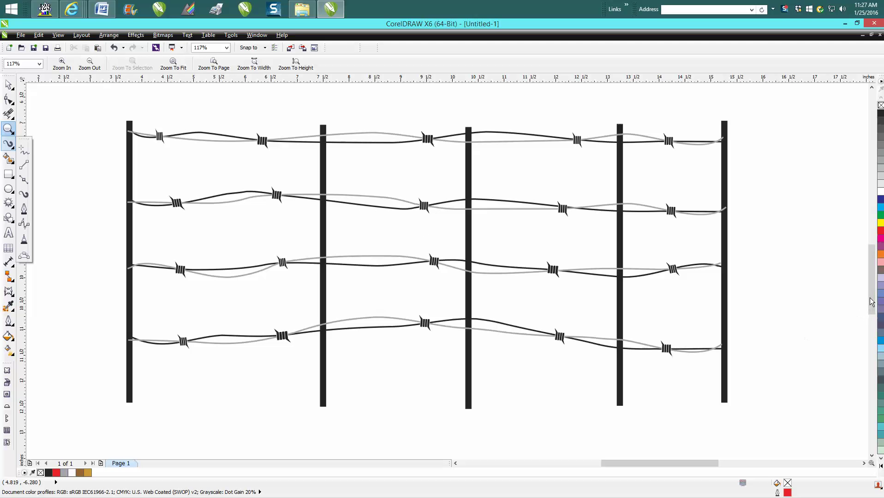
scroll(871, 302, "down", 3)
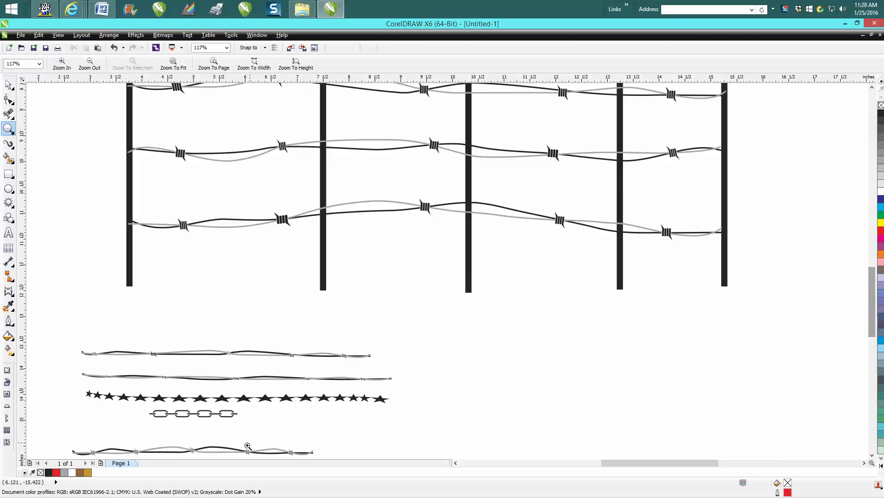
scroll(302, 437, "down", 2)
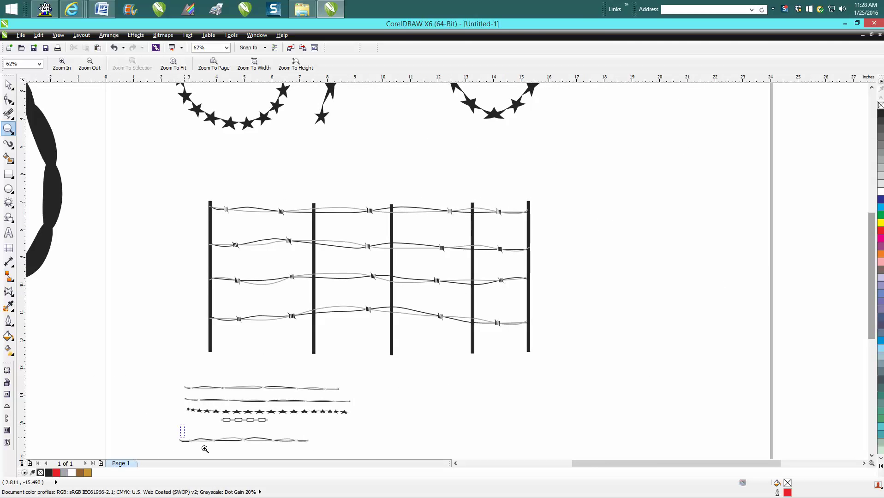
left_click_drag(205, 448, 337, 412)
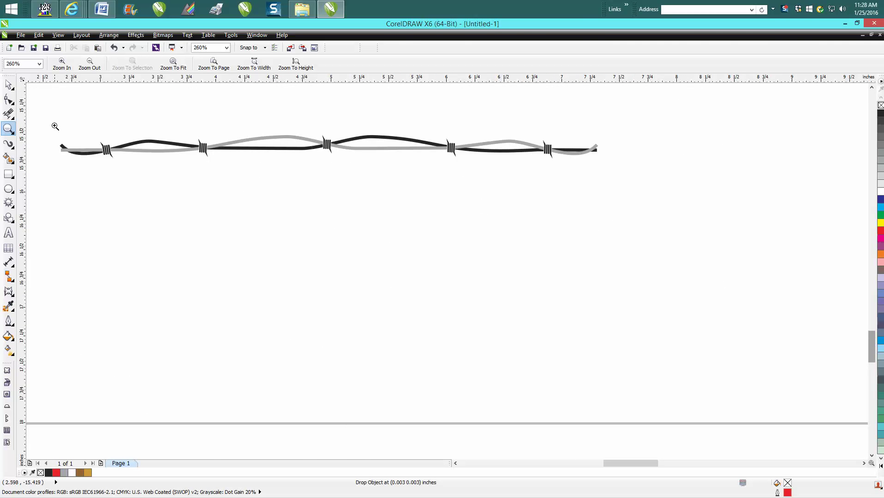
left_click(8, 85)
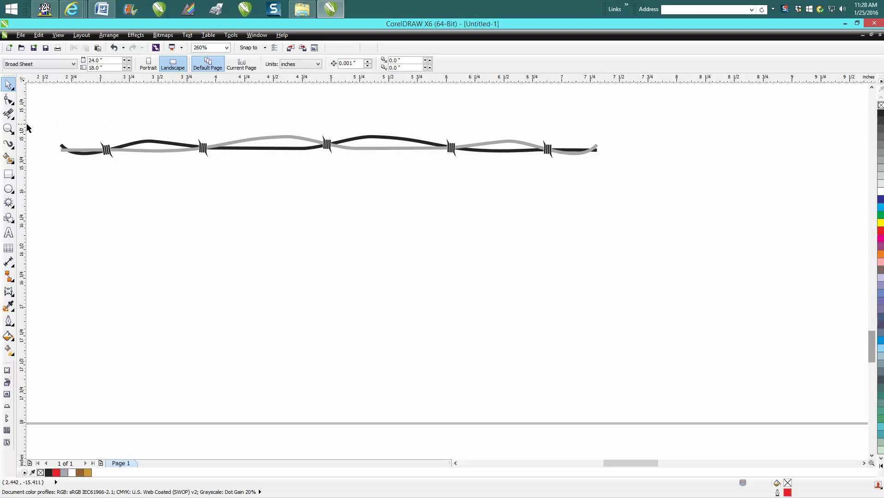
left_click(8, 129)
left_click_drag(65, 124, 603, 184)
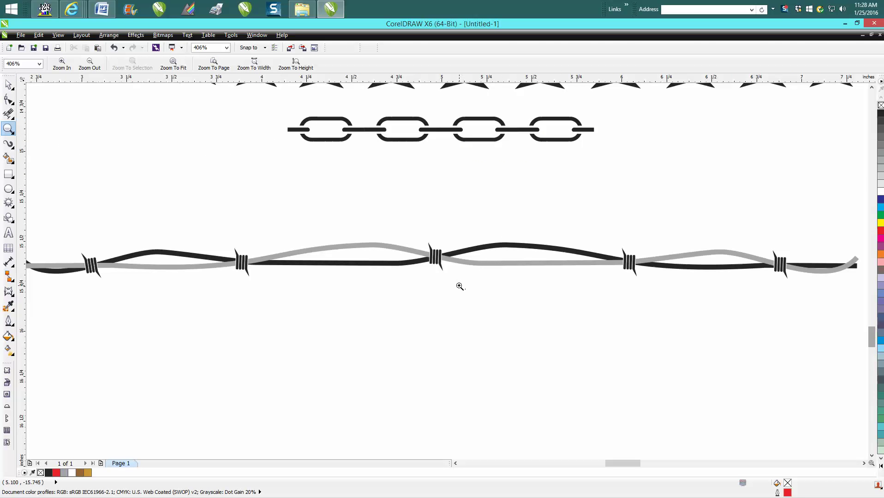
right_click(428, 272)
Apply a thorny barbed-wire Artistic Media brush stroke to the bottom wire sample group.
left_click(8, 84)
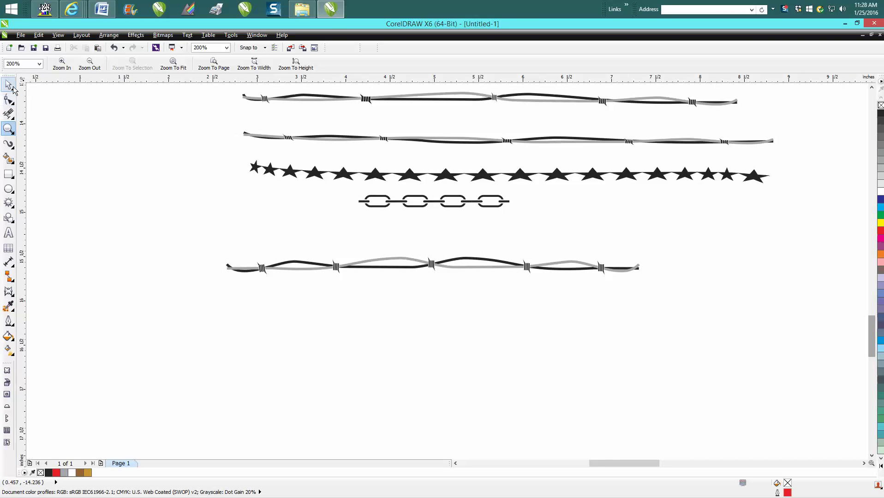
left_click(301, 265)
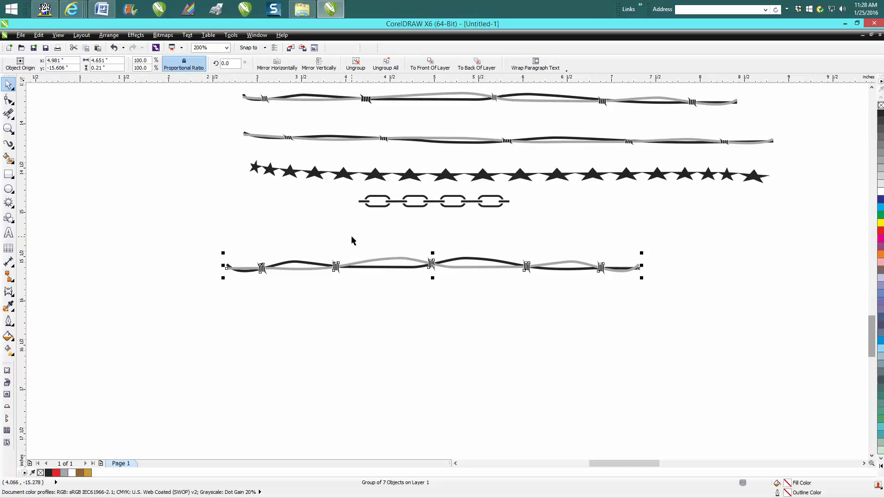
key("i")
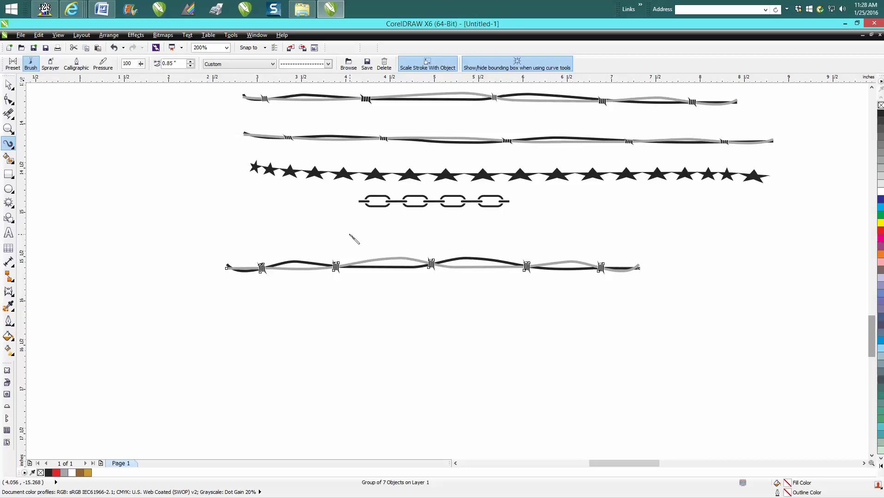
left_click(328, 65)
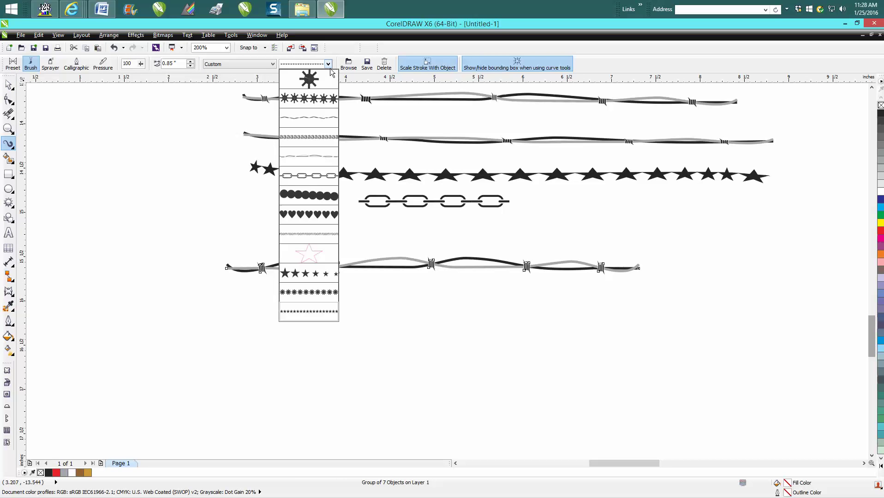
left_click(314, 156)
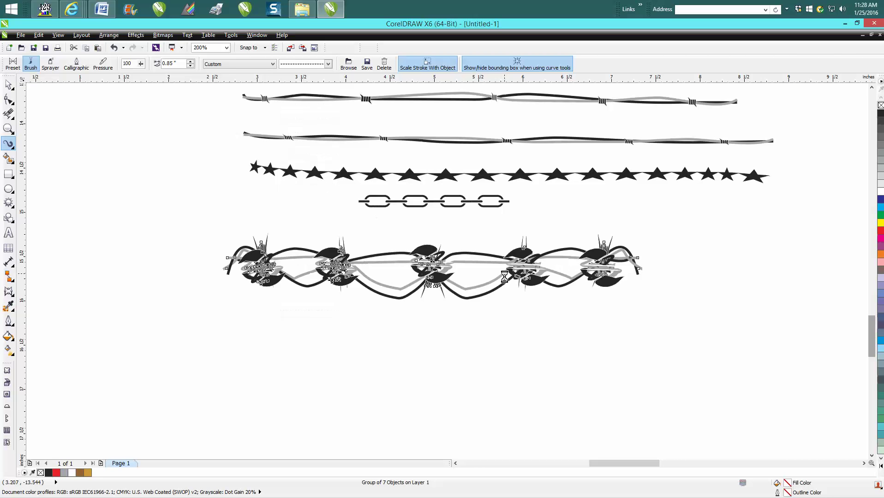
Delete the thorny test stroke and lower the brush stroke width to 0.15".
key("Delete")
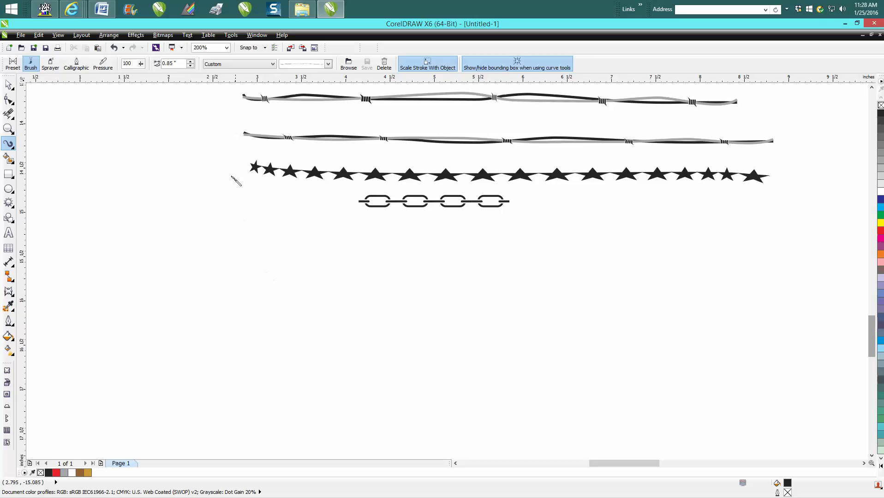
left_click(190, 67)
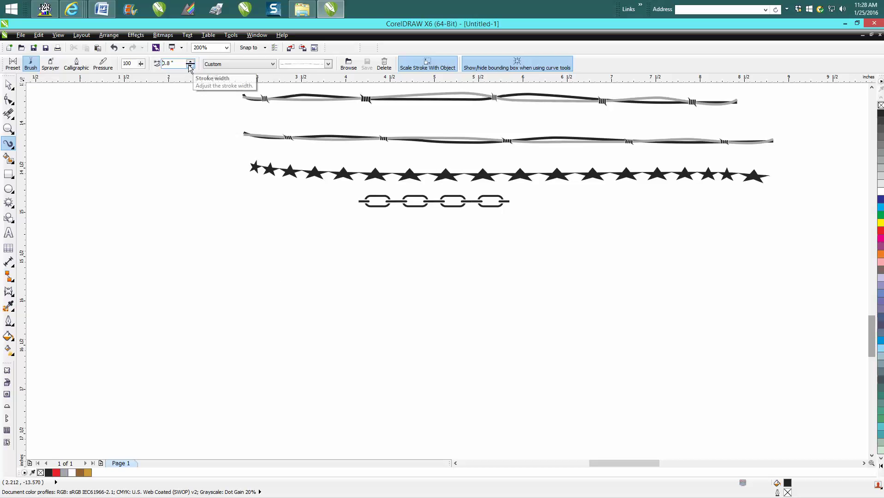
left_click(189, 68)
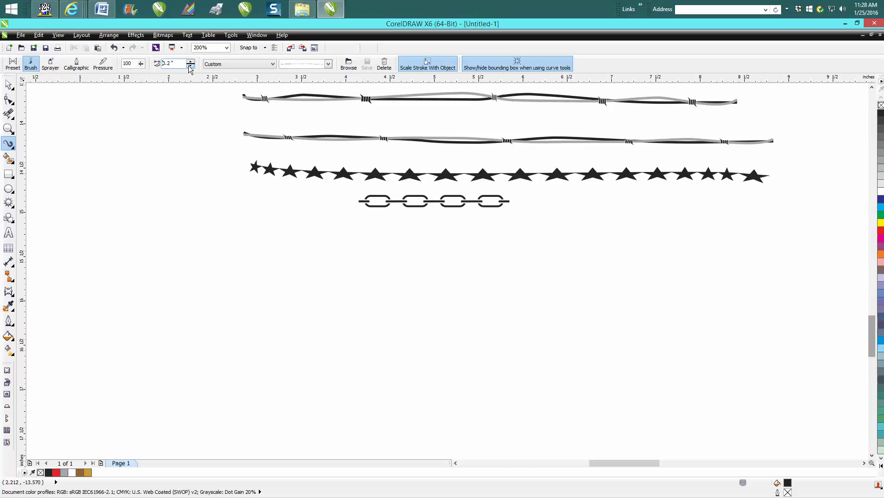
left_click(189, 68)
Draw three freehand barbed-wire brush strokes, one below another, under the samples.
left_click_drag(264, 281, 691, 269)
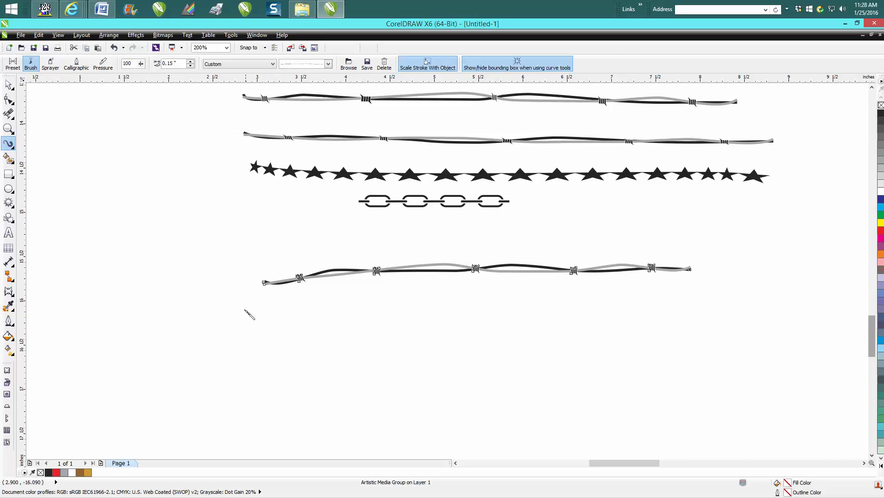
left_click_drag(244, 310, 714, 312)
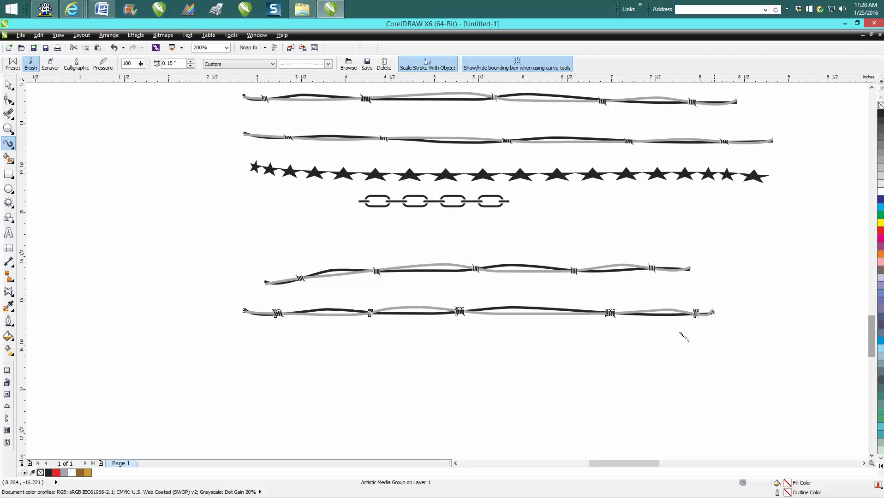
left_click_drag(296, 374, 768, 363)
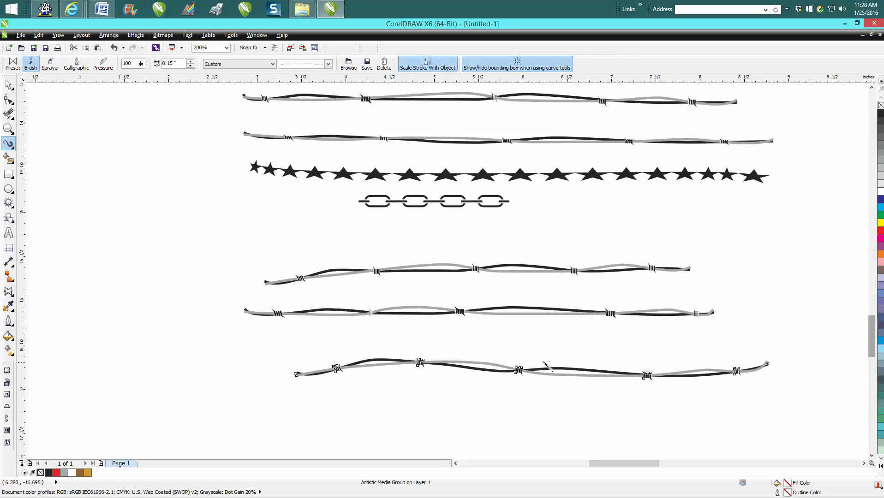
scroll(561, 341, "down", 3)
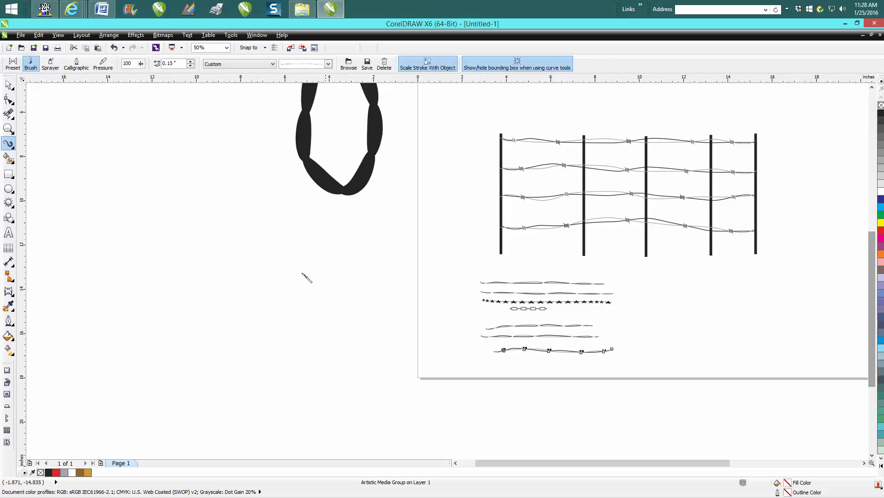
Choose the small-star brush, draw a star stroke across the canvas and widen it to 0.75".
left_click(8, 84)
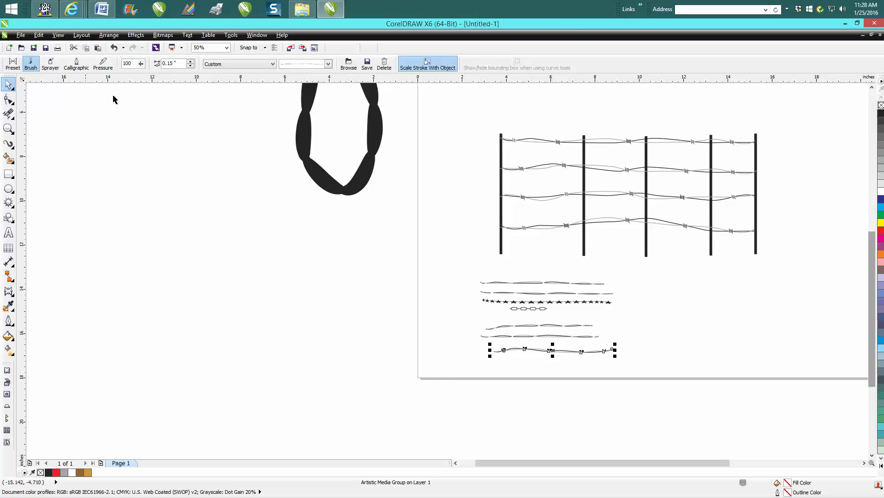
left_click(146, 111)
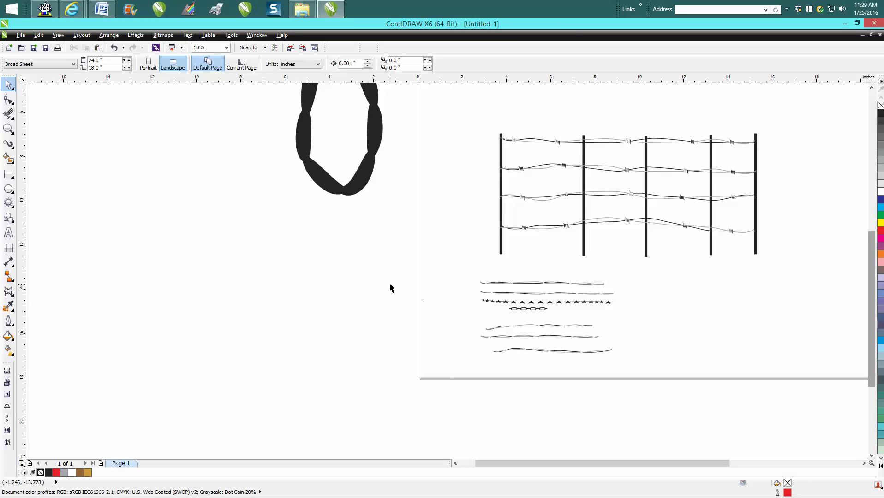
key("i")
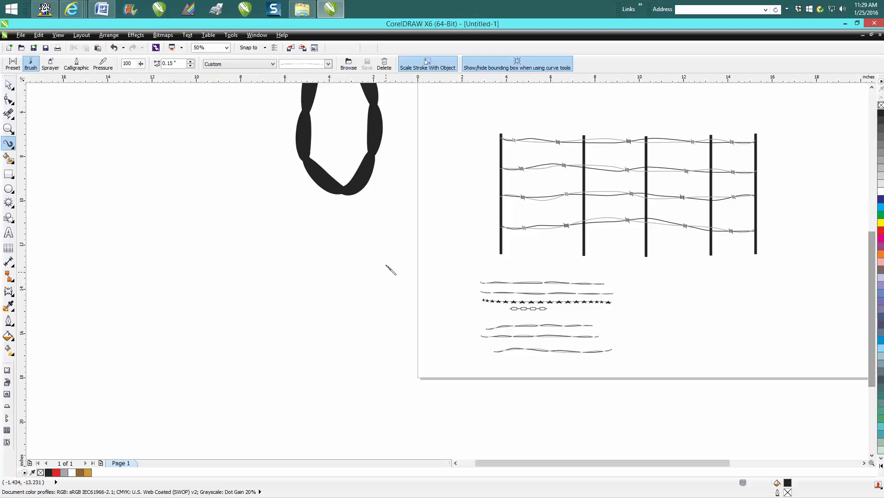
left_click(328, 66)
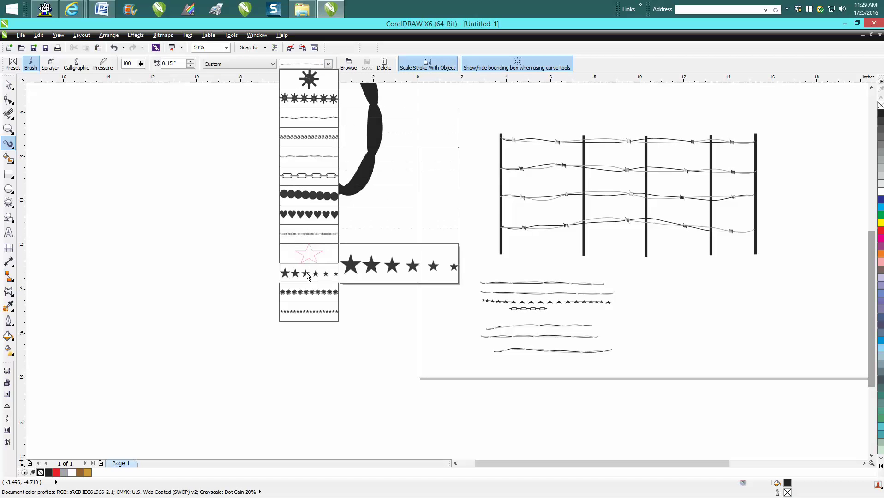
left_click(308, 309)
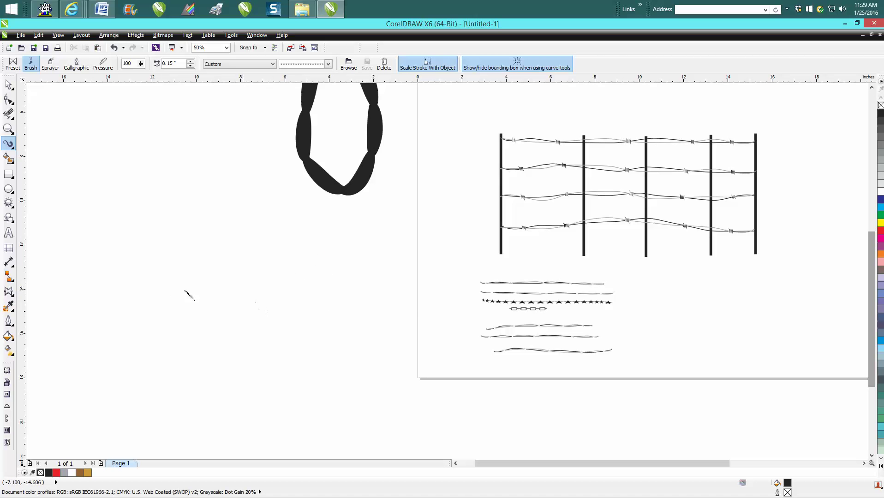
left_click_drag(155, 287, 490, 300)
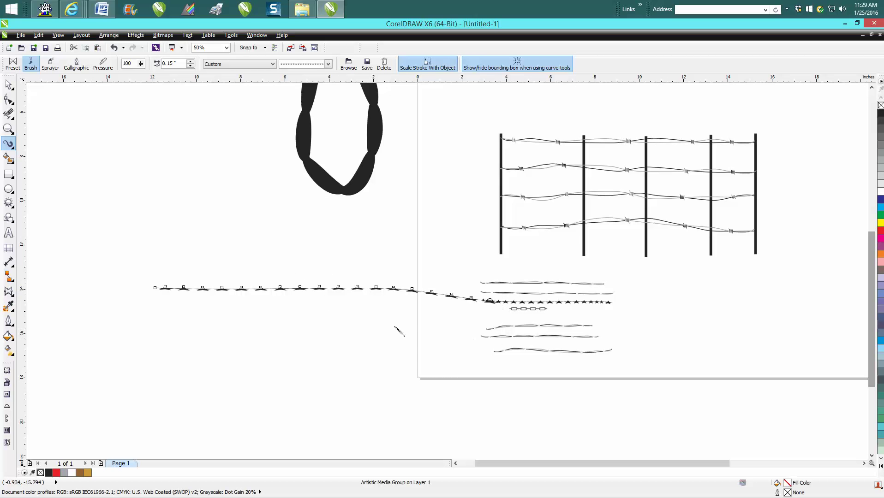
left_click(190, 62)
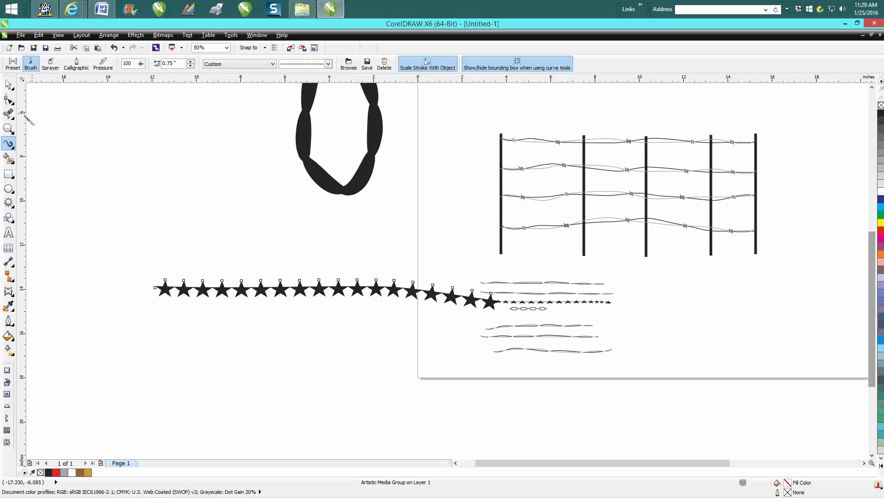
Zoom onto the long star row and draw a wavy star stroke above it and another below.
left_click(8, 129)
left_click_drag(132, 205, 555, 367)
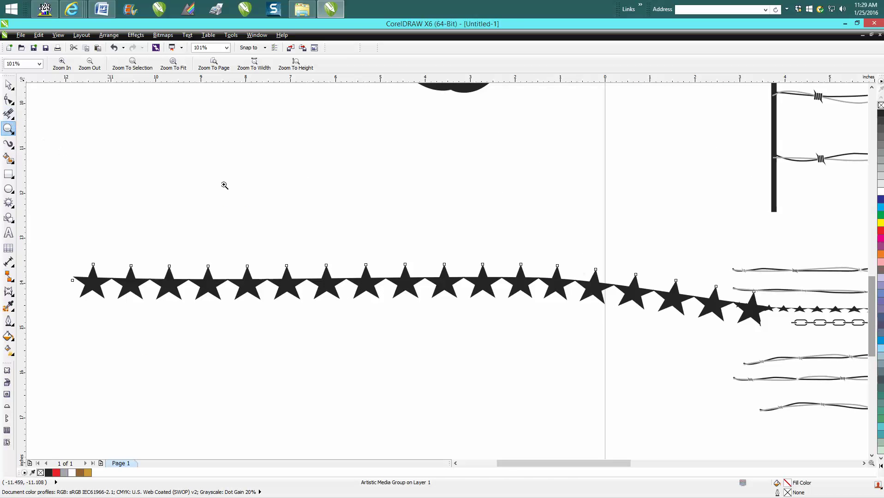
key("i")
mouse_move(150, 191)
left_mouse_down()
mouse_move(291, 186)
mouse_move(321, 130)
mouse_move(437, 155)
mouse_move(574, 151)
left_mouse_up()
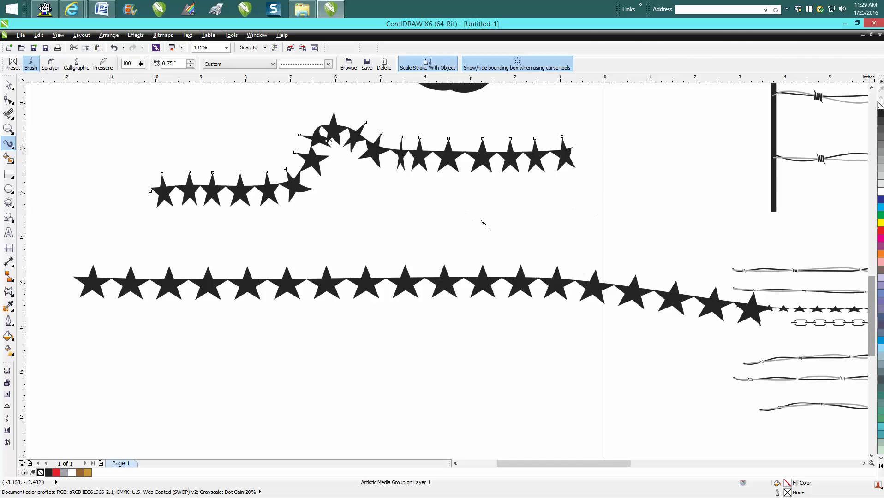
scroll(455, 219, "down", 2)
mouse_move(238, 337)
left_mouse_down()
mouse_move(463, 328)
mouse_move(562, 301)
left_mouse_up()
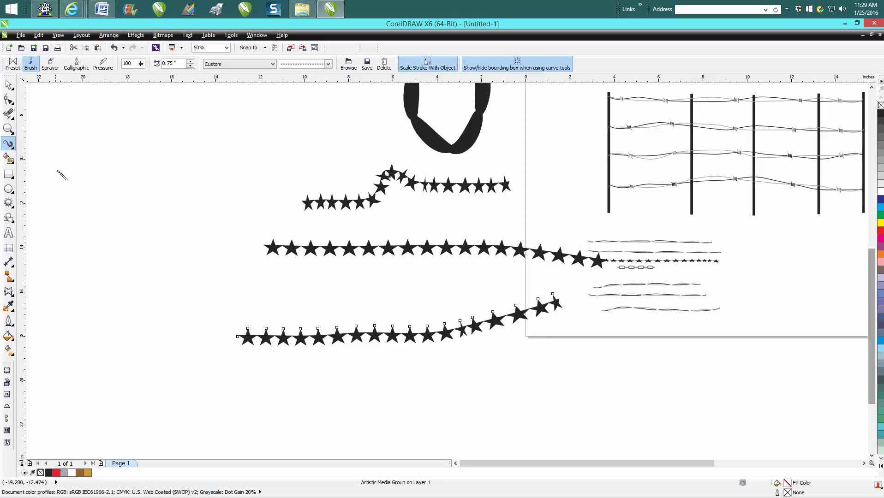
Delete a node on the lower star stroke and drag its end node and handles to curve it upward.
left_click(8, 99)
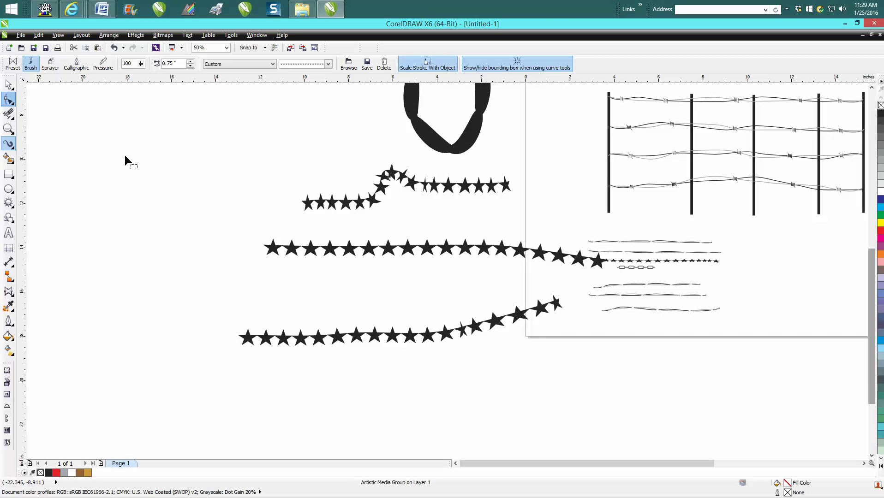
left_click(434, 338)
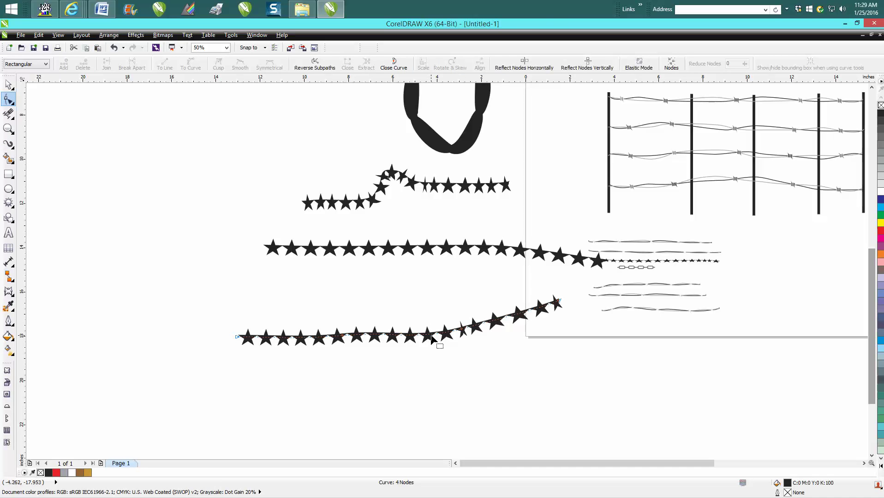
left_click(461, 330)
key("Delete")
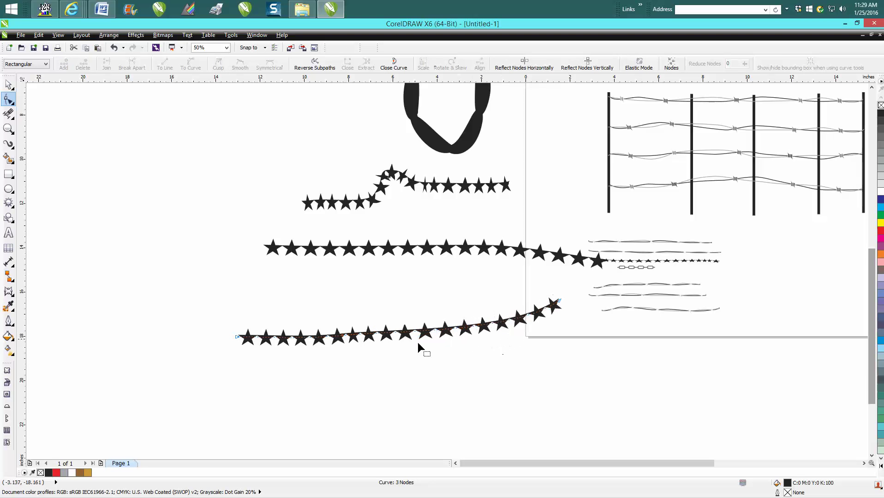
left_click_drag(558, 300, 563, 278)
left_click_drag(524, 311, 535, 362)
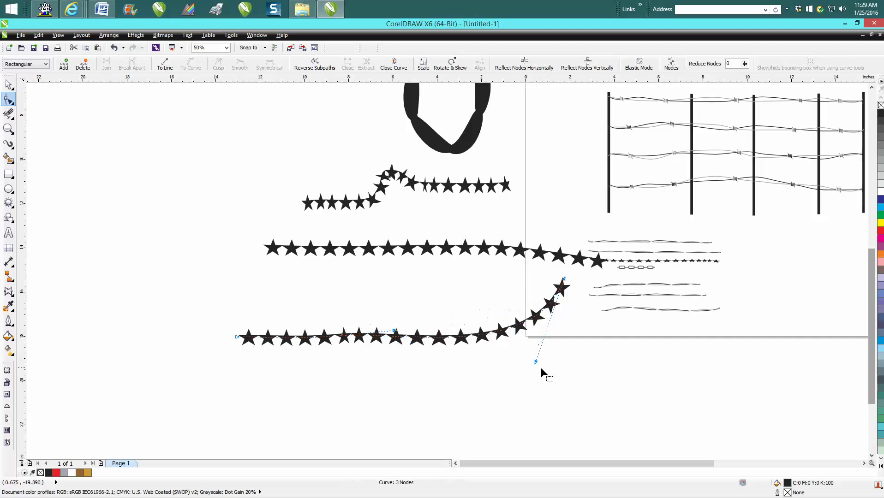
left_click_drag(394, 331, 394, 306)
scroll(394, 356, "down", 5)
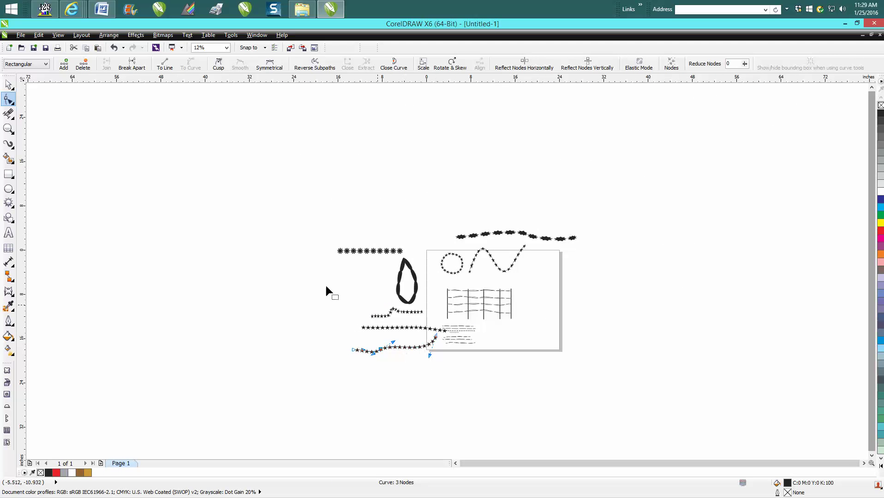
left_click(8, 130)
left_click_drag(430, 243, 508, 297)
Move the star ring to the left and pull its left side inward to round it.
left_click(11, 87)
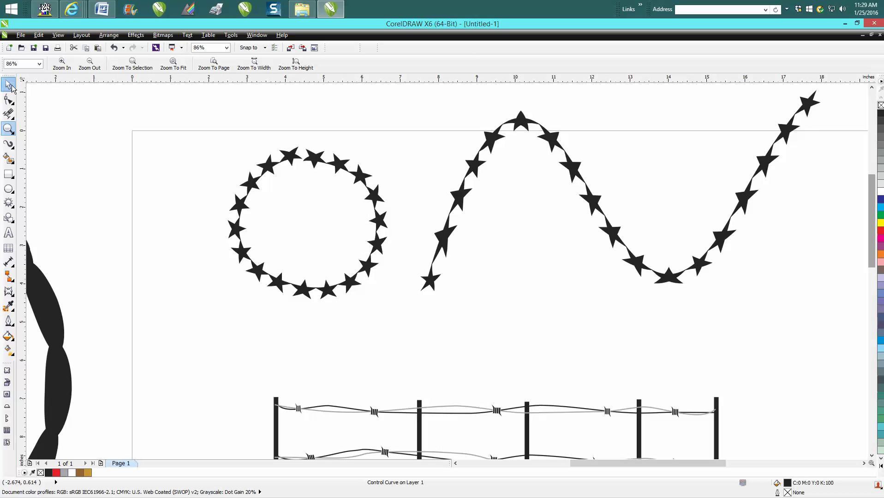
left_click(317, 161)
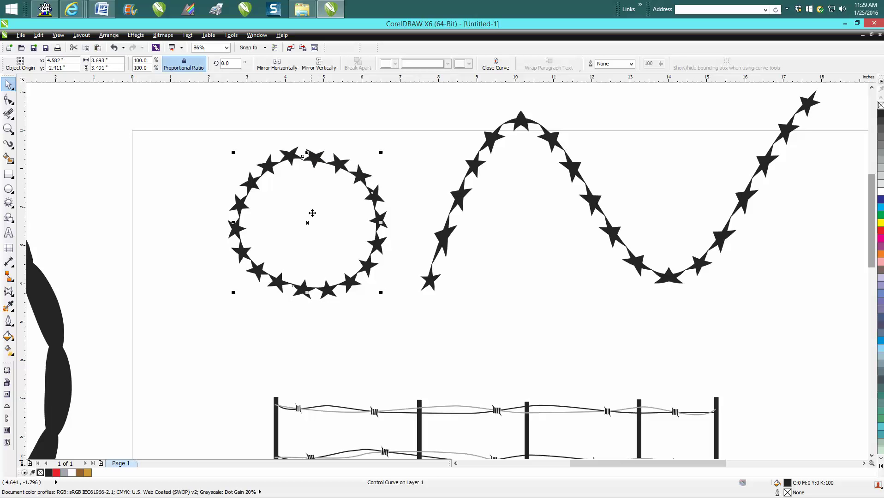
left_click_drag(307, 222, 261, 227)
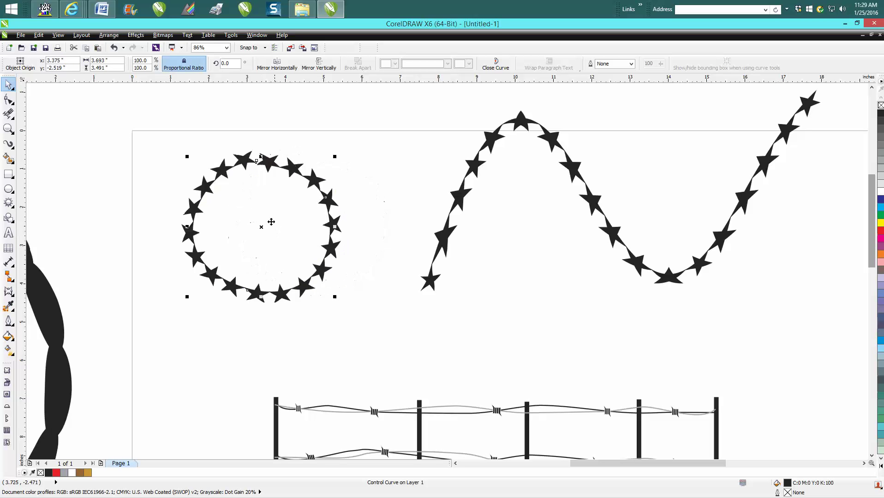
left_click(9, 99)
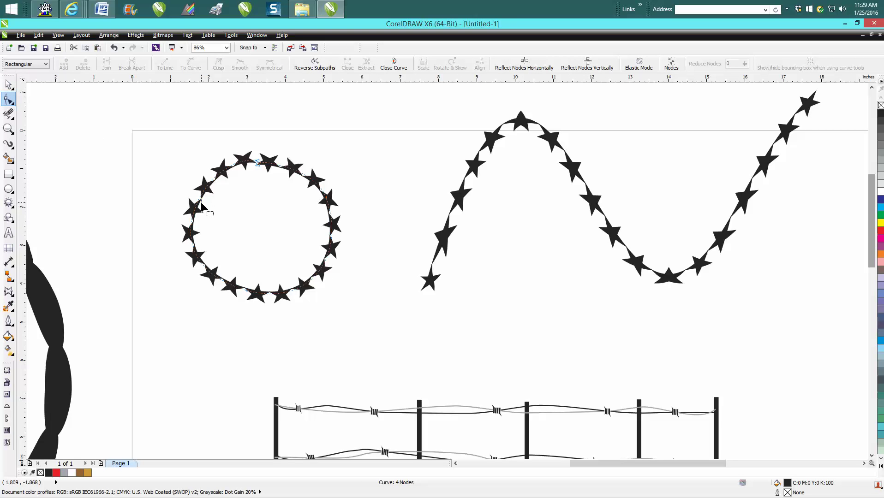
left_click_drag(201, 201, 247, 225)
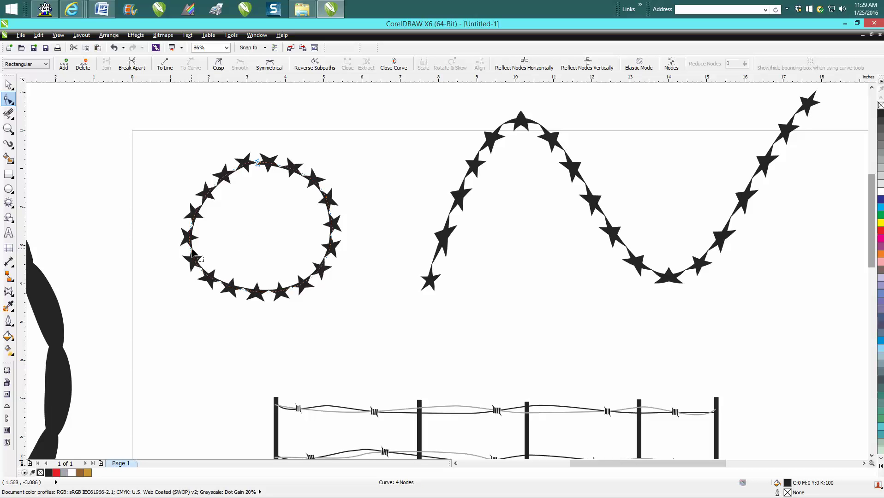
left_click_drag(196, 250, 265, 261)
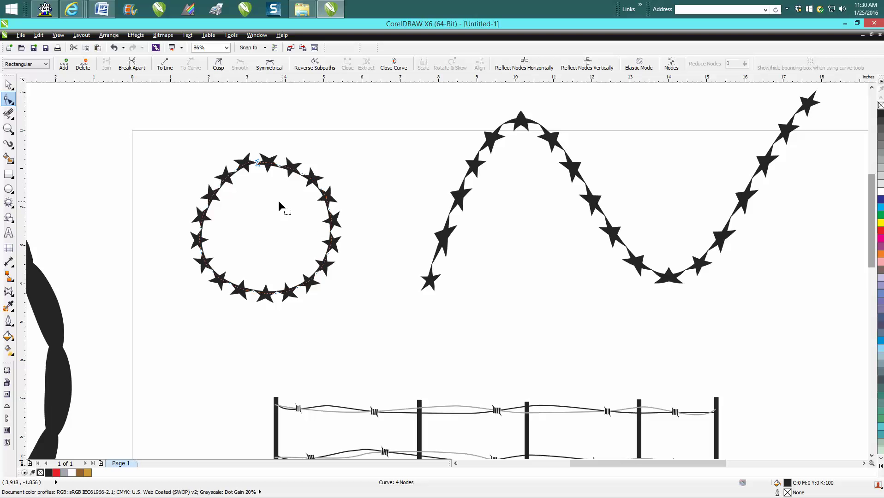
Select the row of ten suns and delete it.
scroll(588, 258, "down", 2)
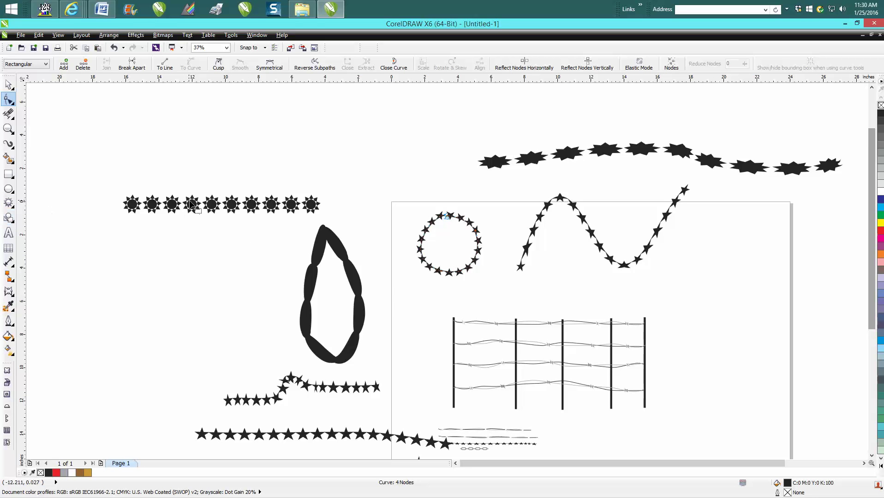
left_click(8, 84)
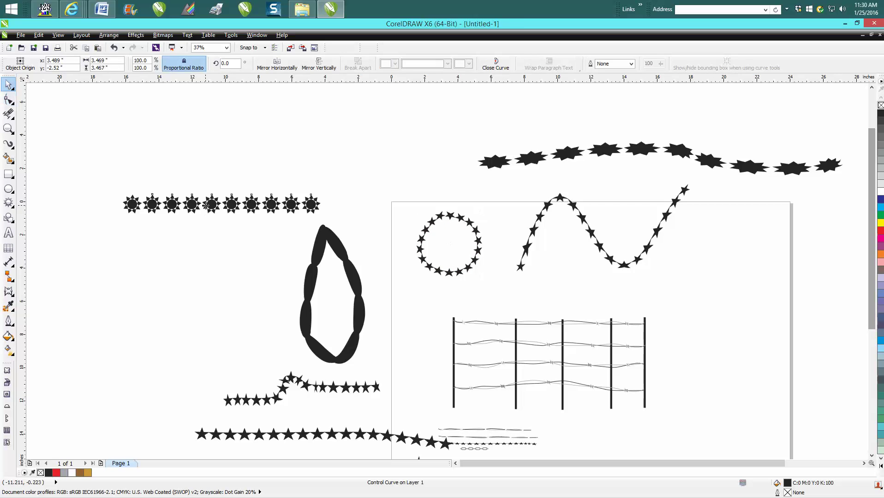
left_click(241, 212)
key("Delete")
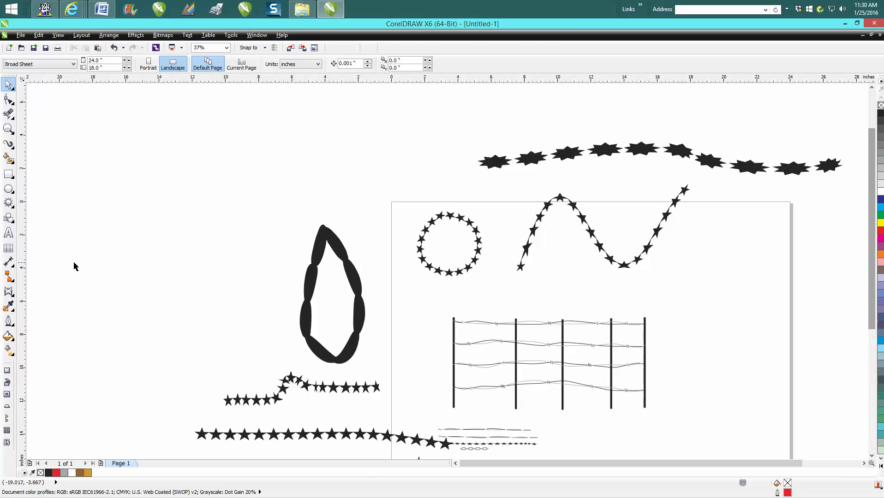
Draw a heart from the Perfect Shapes basic shapes near the top left of the drawing.
left_click(8, 217)
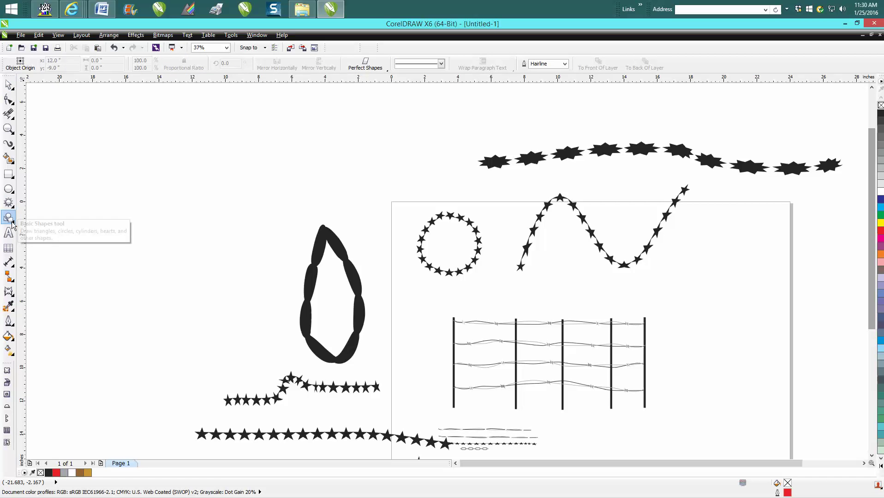
left_click(385, 70)
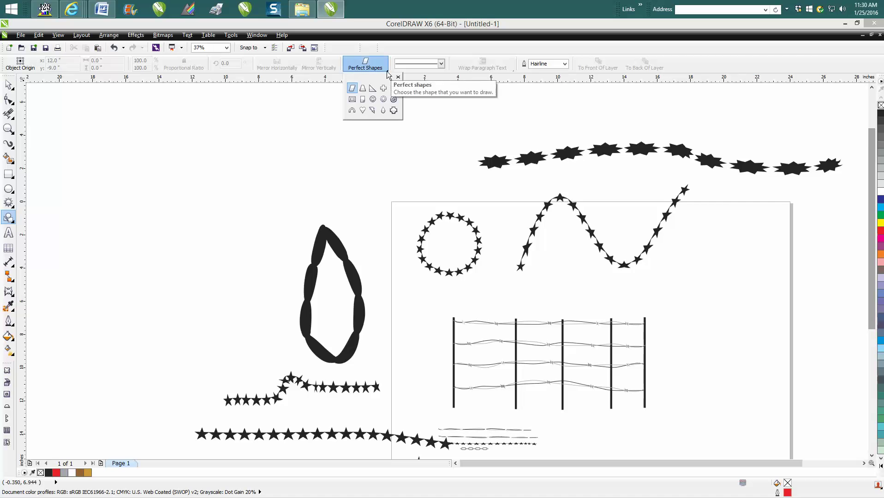
left_click(362, 110)
mouse_move(280, 131)
left_mouse_down()
mouse_move(271, 170)
mouse_move(285, 171)
left_mouse_up()
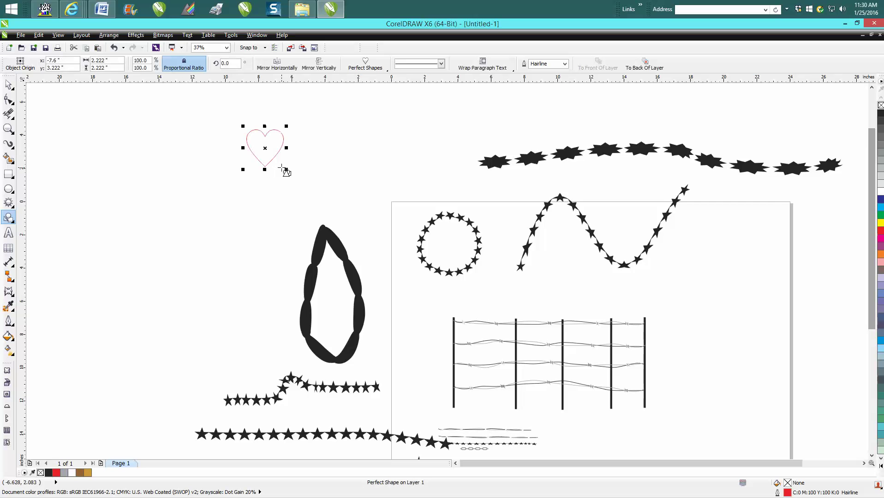
Fill the heart black with no outline and drag a copy just to its right.
left_click(880, 113)
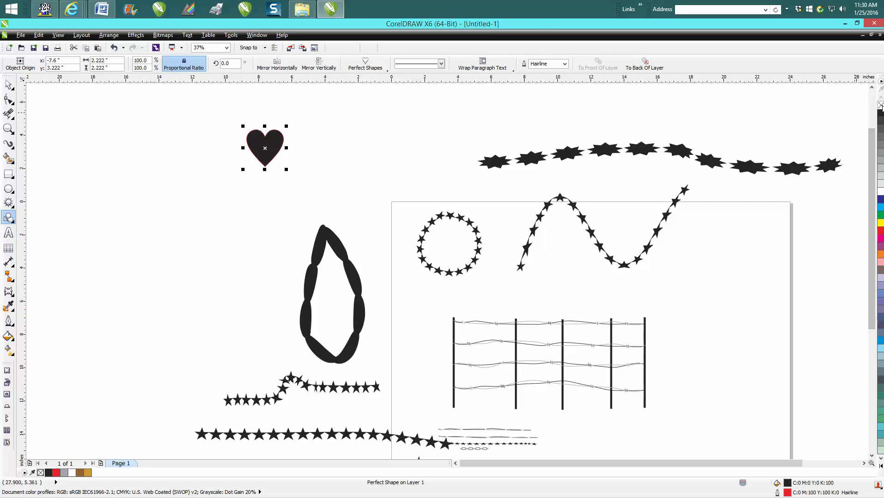
right_click(879, 106)
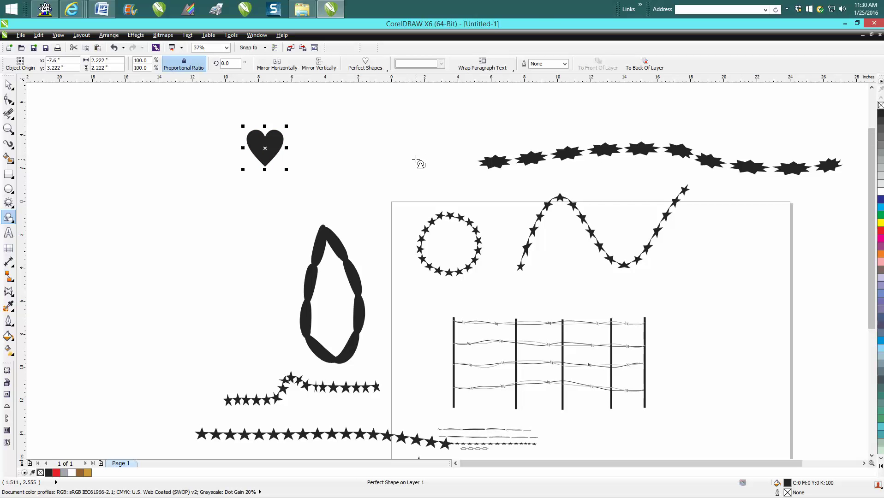
key("space")
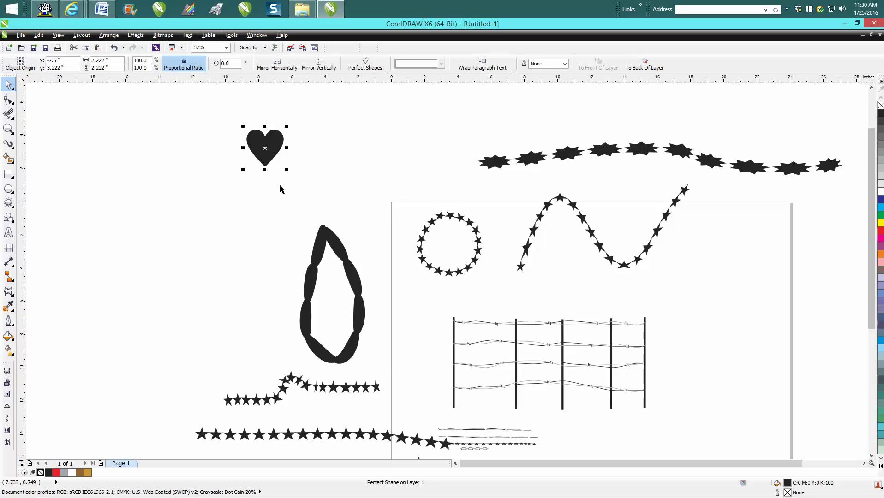
left_click_drag(265, 150, 300, 151)
Repeat the heart copy to build the row and delete the jagged star stroke at the top.
key("ctrl+r")
key("ctrl+r")
key("ctrl+r")
key("ctrl+r")
key("ctrl+r")
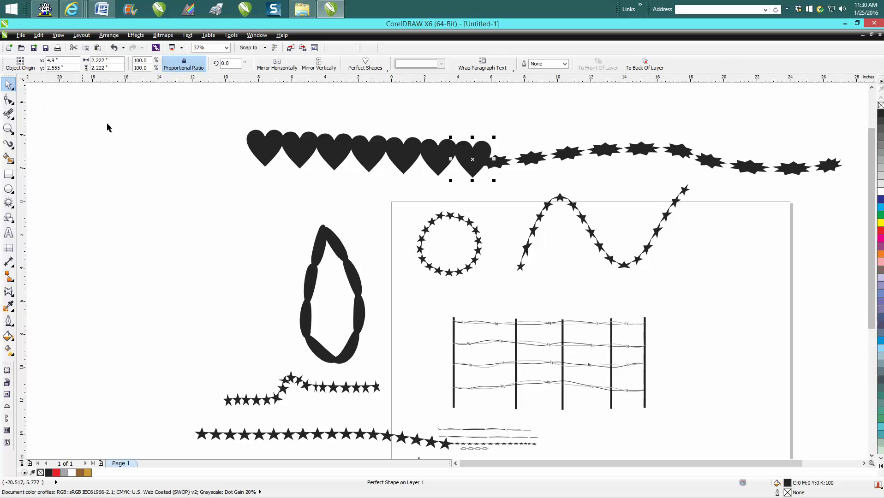
left_click(569, 157)
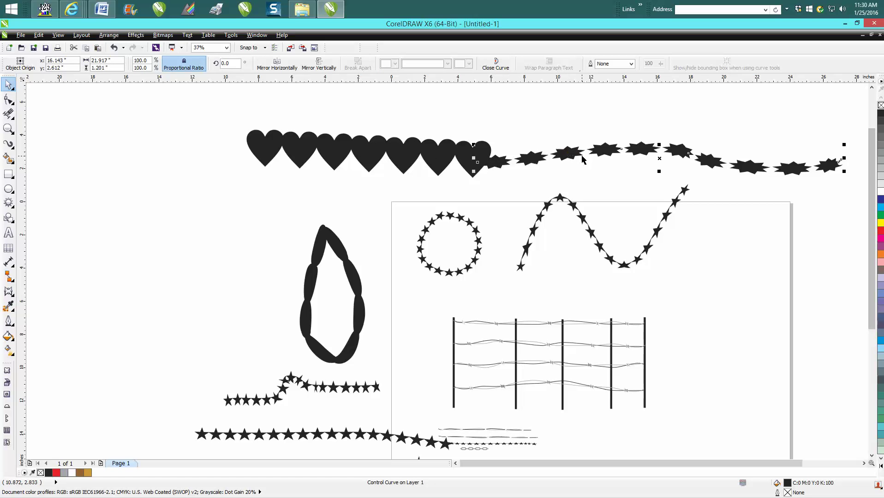
key("Delete")
Duplicate the last heart rightward, repeat to reach ten hearts, and marquee-select the whole row.
left_click(475, 166)
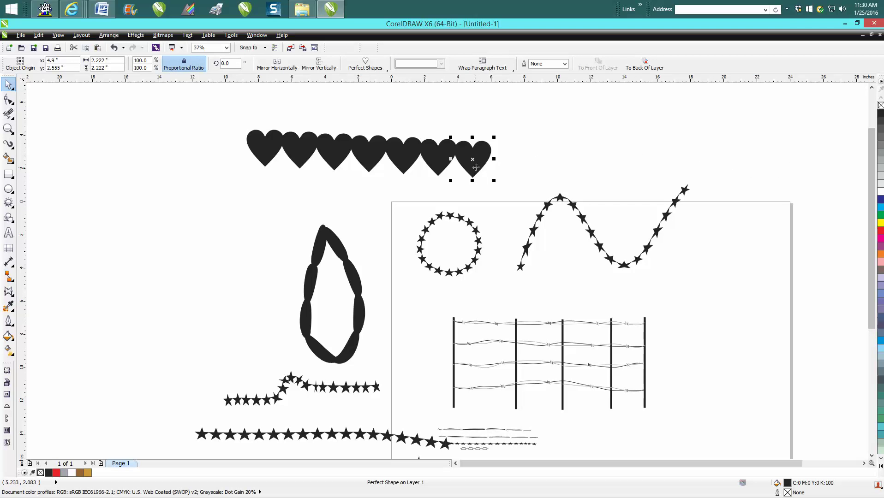
left_click_drag(476, 167, 476, 167)
left_click_drag(475, 161, 507, 161)
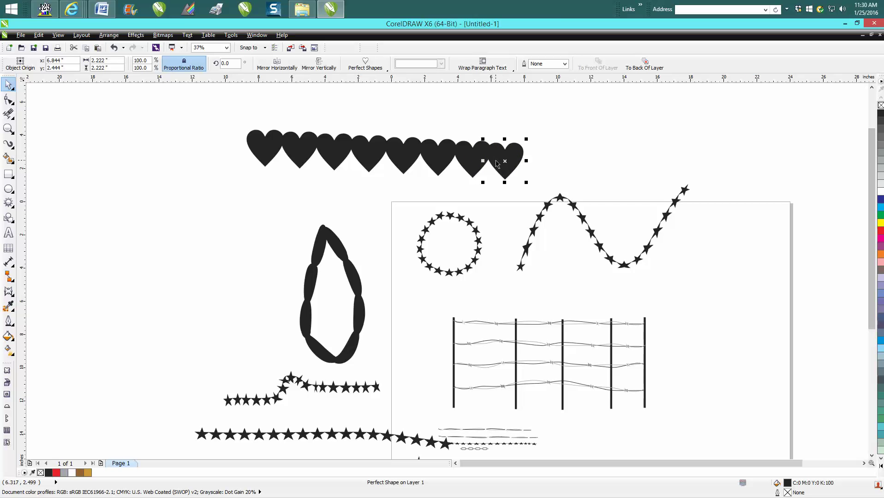
key("ctrl+r")
key("ctrl+r")
left_click_drag(250, 112, 301, 160)
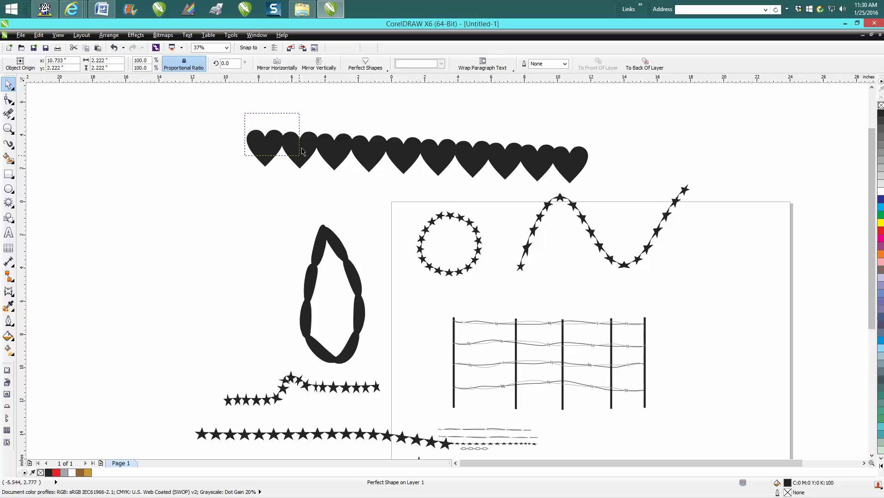
left_click_drag(228, 112, 623, 210)
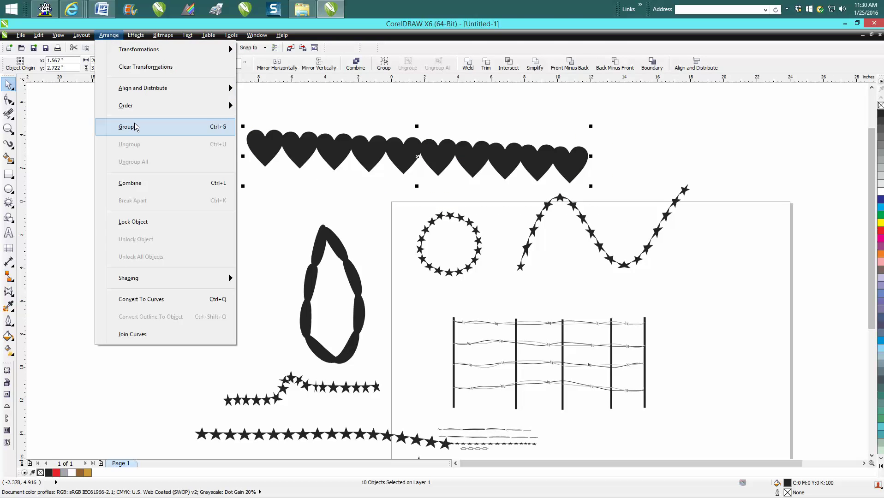
Group the ten hearts and save the group as an Artistic Media brush named 'hearts 2'.
left_click(132, 126)
key("i")
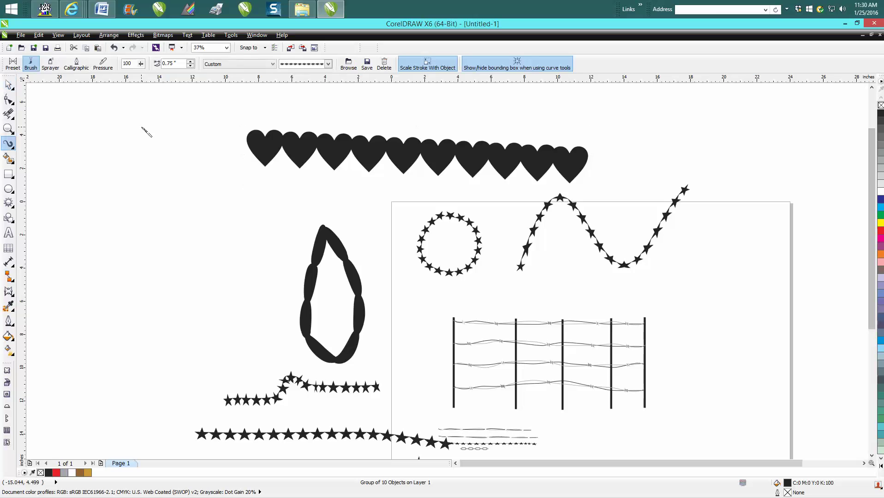
left_click(367, 64)
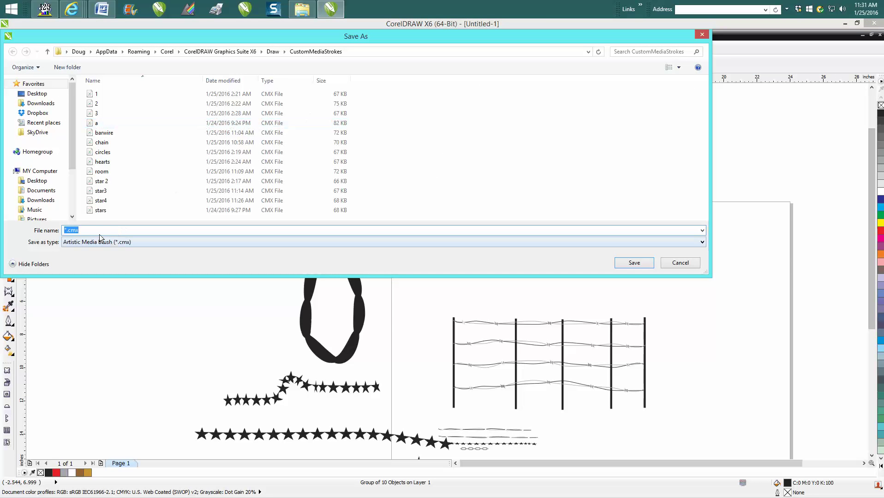
type("hear")
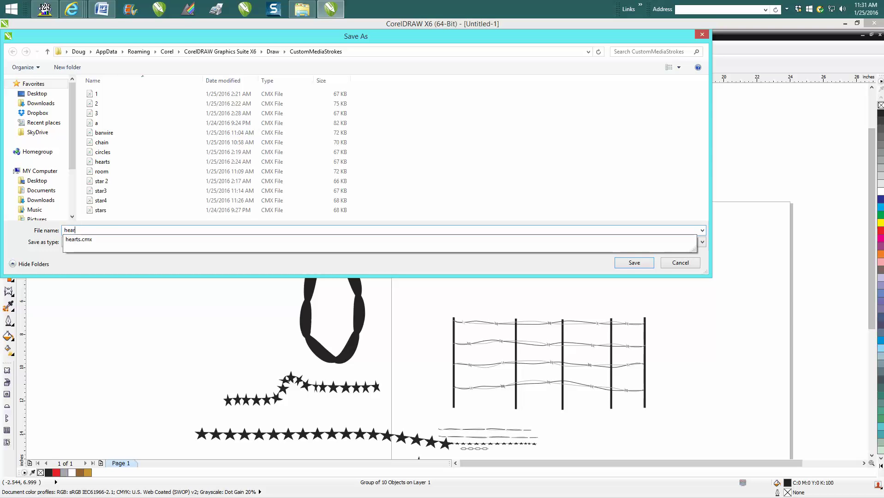
type("ts ")
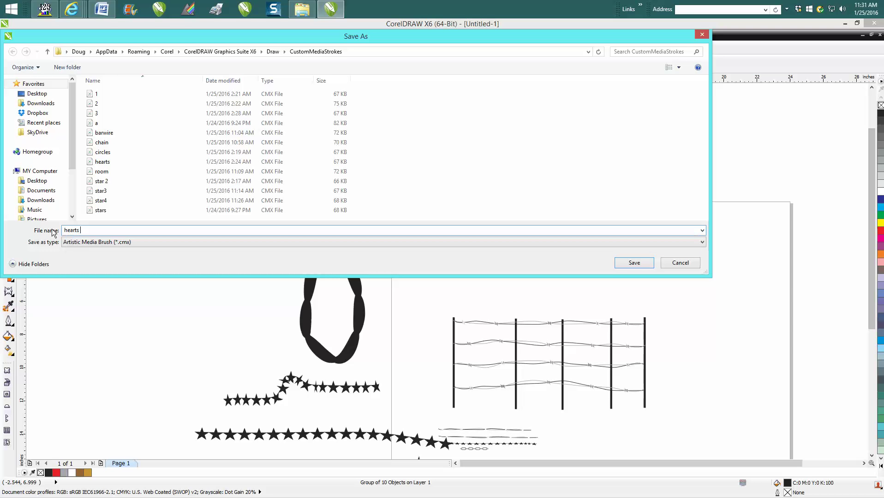
type("2")
left_click(649, 261)
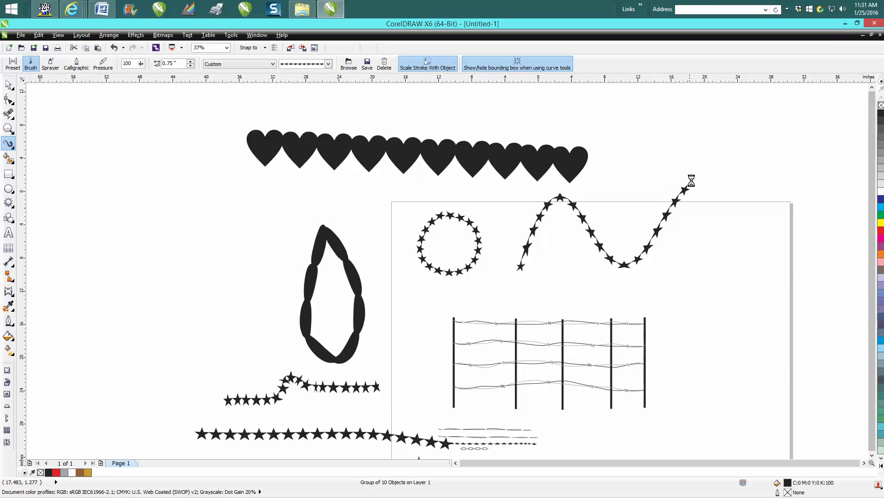
Draw a 'hearts 2' brush stroke across the top of the page, widened to 2.65".
scroll(691, 181, "down", 2)
left_click_drag(225, 117, 547, 123)
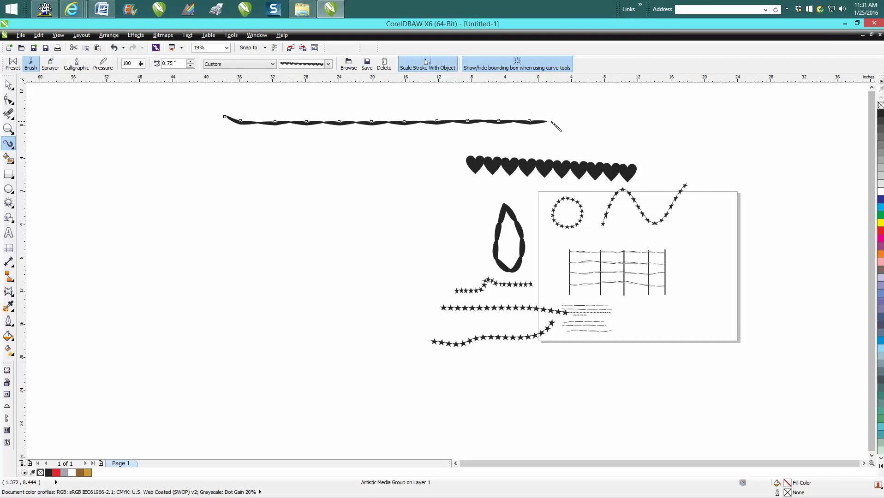
left_click(189, 62)
left_click(189, 62)
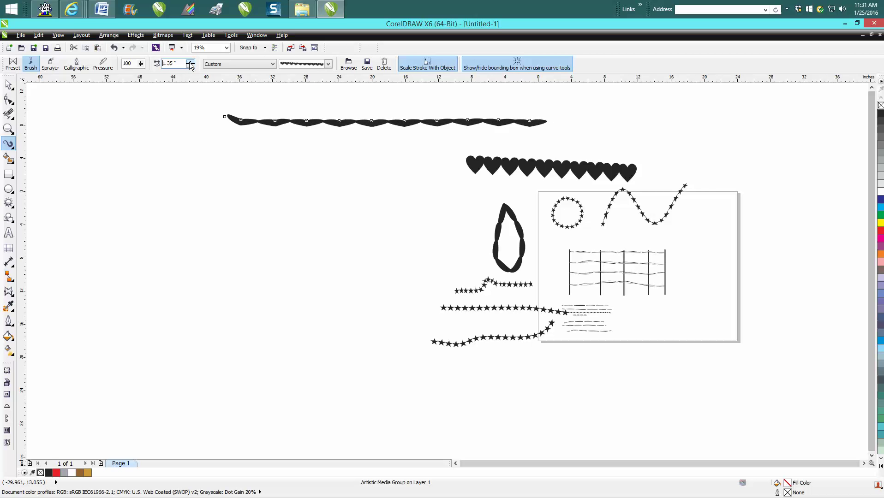
left_click(189, 62)
left_click(190, 64)
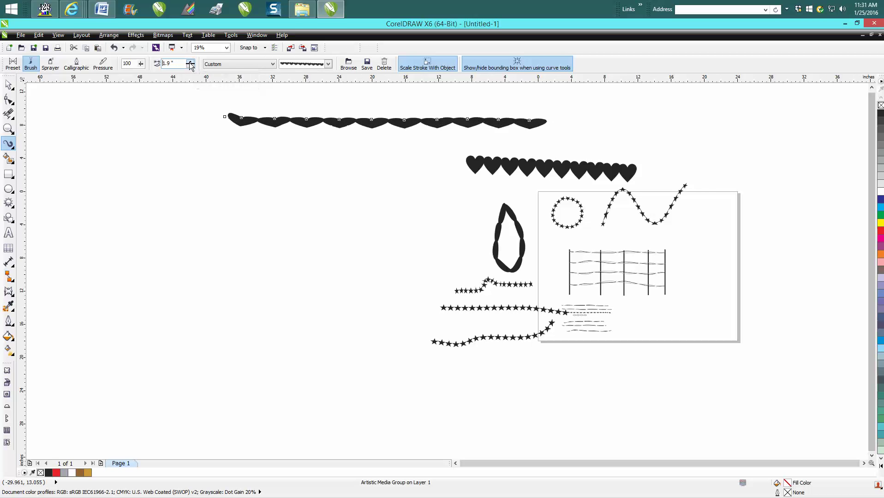
left_click(190, 63)
left_click(190, 64)
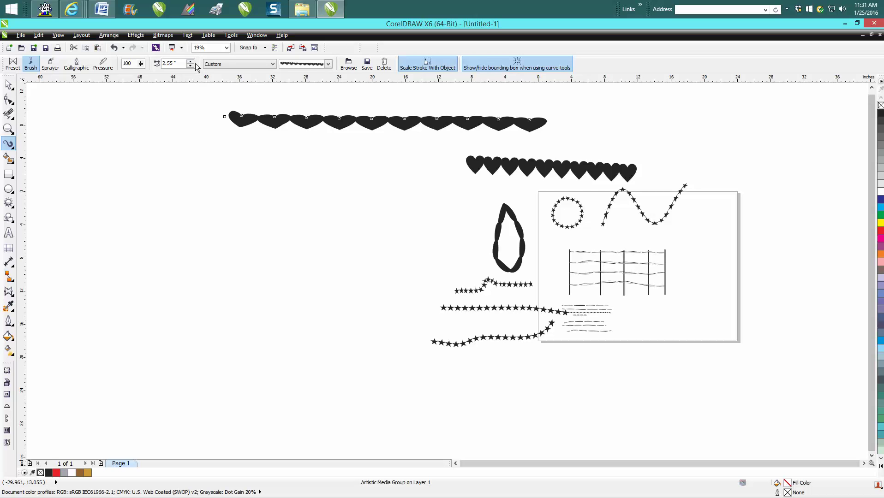
left_click(189, 61)
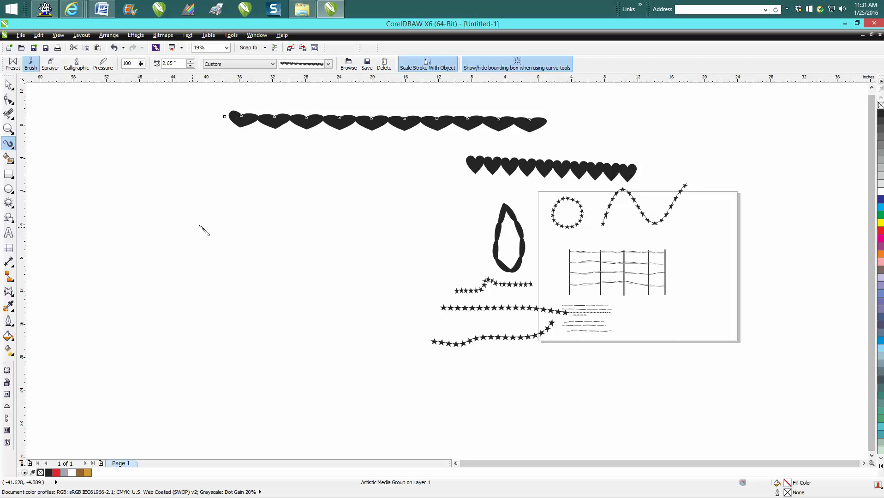
Draw two wavy heart-brush strokes across the left of the page, deleting a heart-shaped stroke near the bottom.
mouse_move(118, 206)
left_mouse_down()
mouse_move(165, 223)
mouse_move(245, 213)
mouse_move(417, 179)
left_mouse_up()
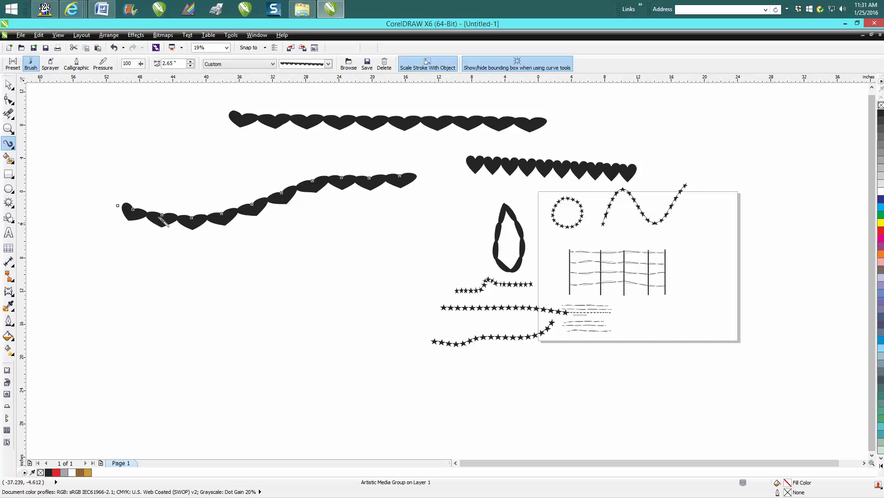
mouse_move(108, 272)
left_mouse_down()
mouse_move(148, 296)
mouse_move(288, 288)
mouse_move(423, 247)
left_mouse_up()
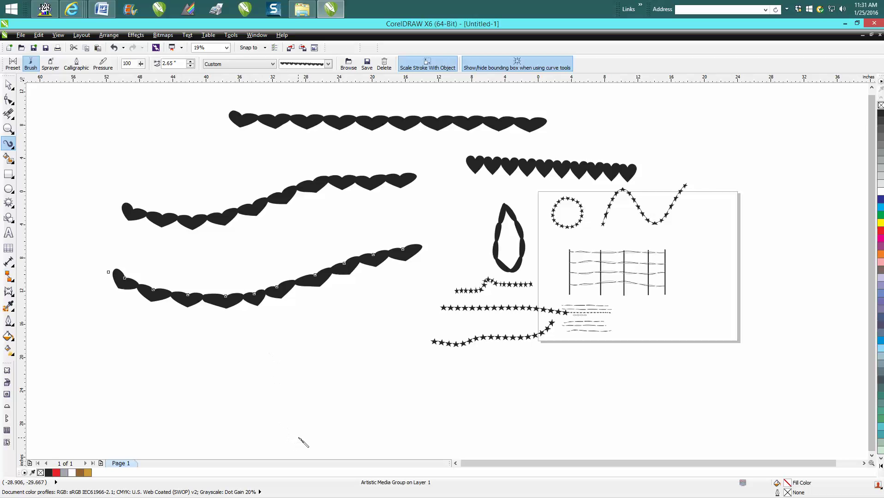
mouse_move(299, 438)
left_mouse_down()
mouse_move(283, 367)
mouse_move(300, 314)
mouse_move(321, 313)
mouse_move(343, 338)
mouse_move(363, 329)
mouse_move(391, 341)
mouse_move(388, 382)
mouse_move(294, 447)
left_mouse_up()
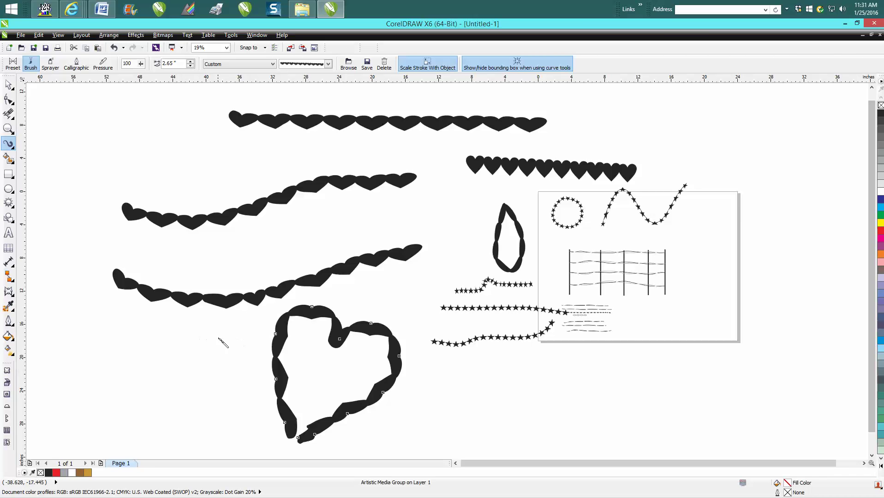
key("Delete")
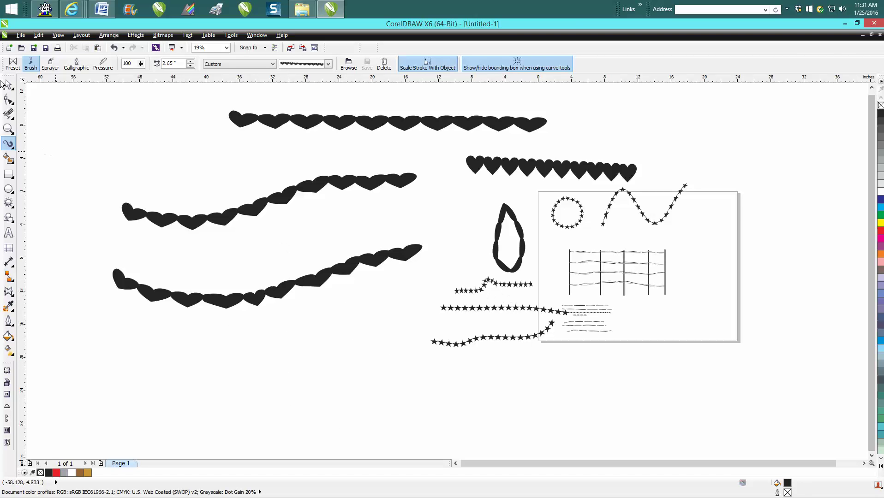
key("space")
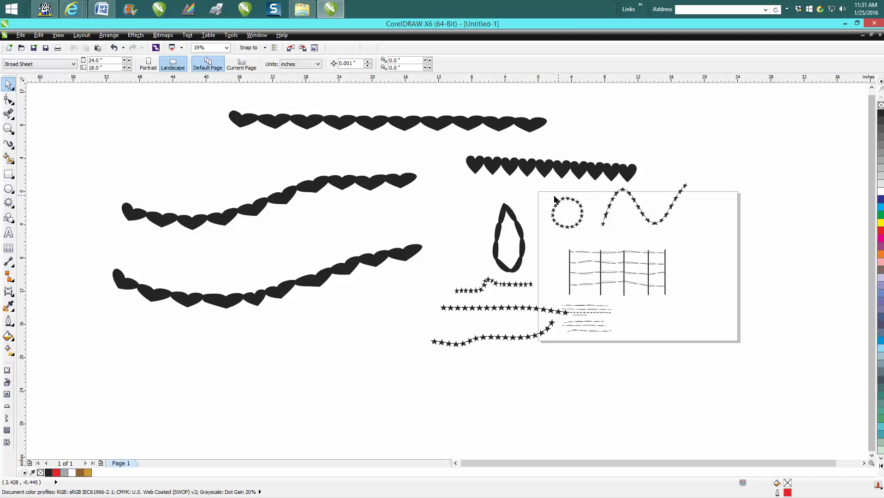
left_click_drag(560, 235, 714, 316)
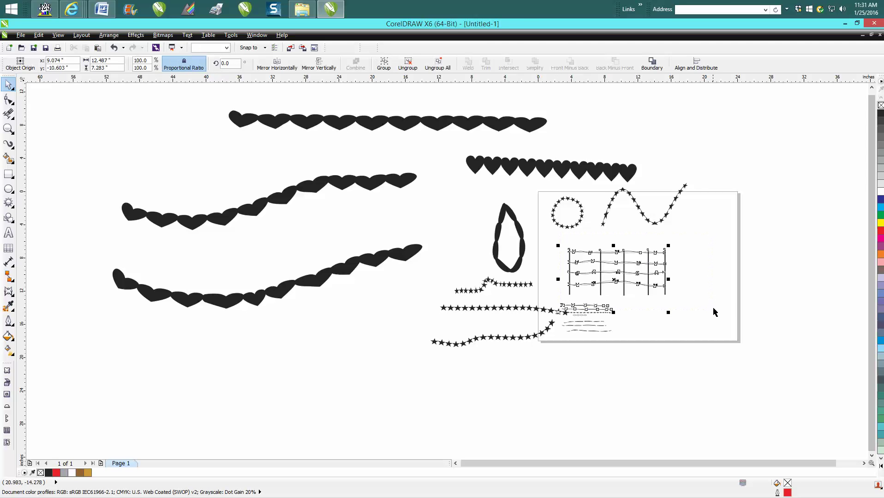
left_click(8, 128)
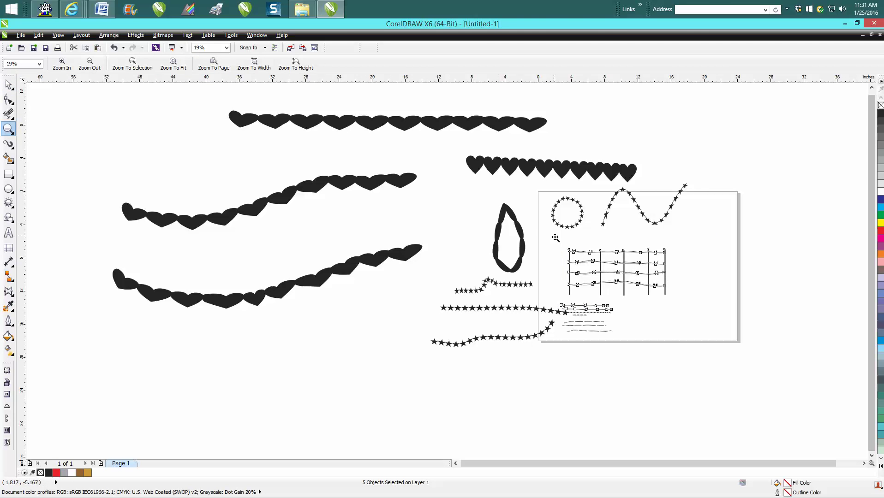
left_click_drag(555, 238, 760, 336)
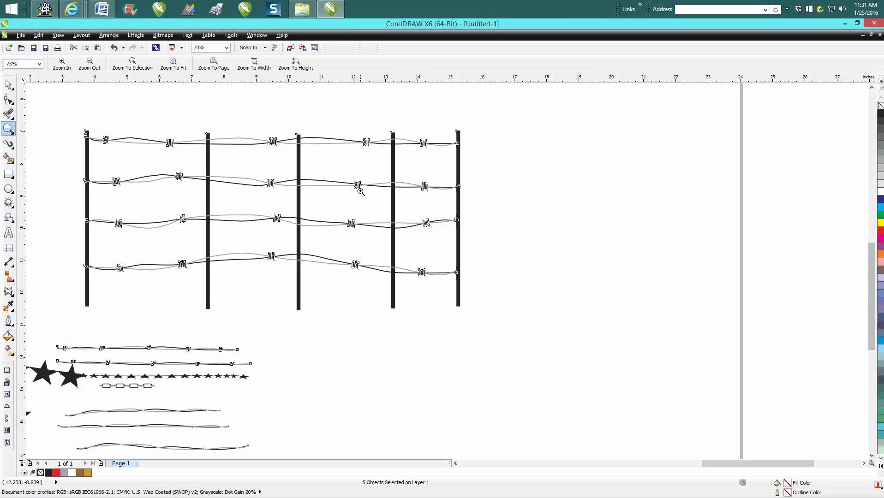
scroll(360, 190, "down", 3)
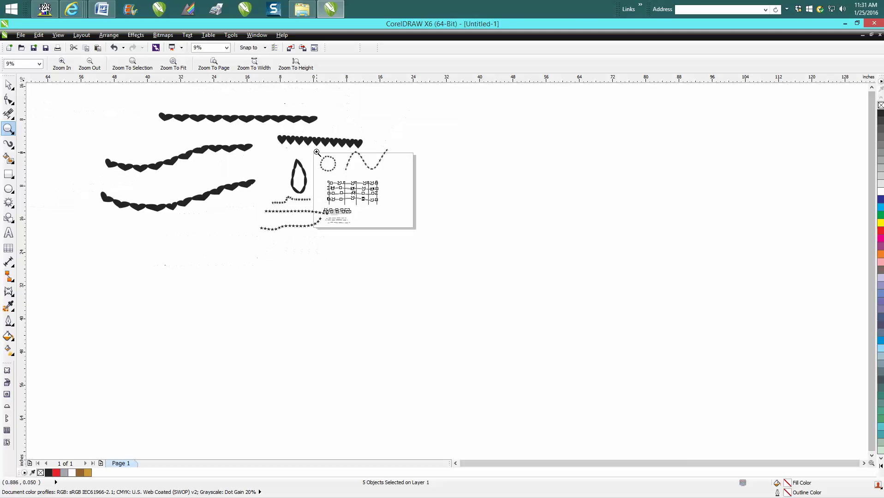
left_click_drag(317, 152, 355, 184)
scroll(364, 181, "down", 2)
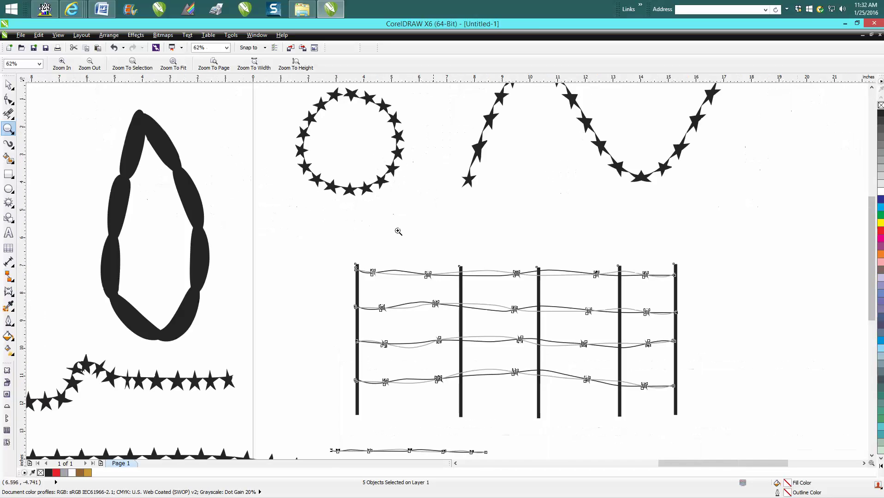
scroll(369, 245, "down", 1)
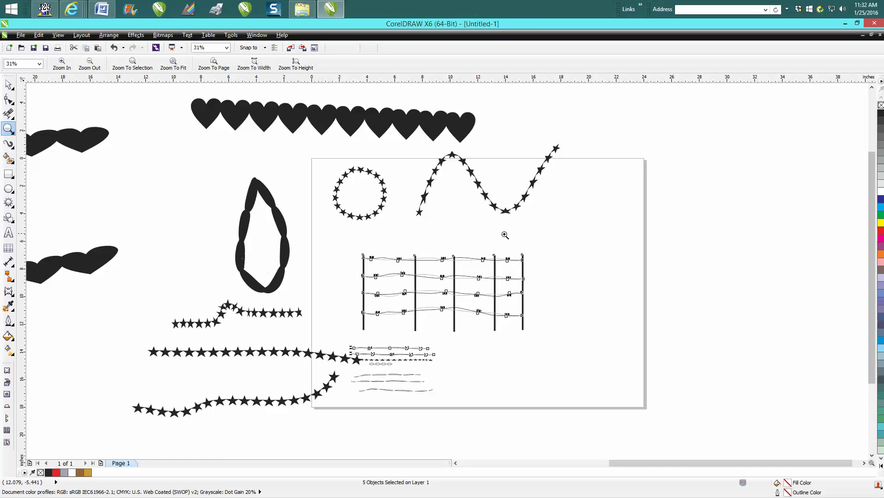